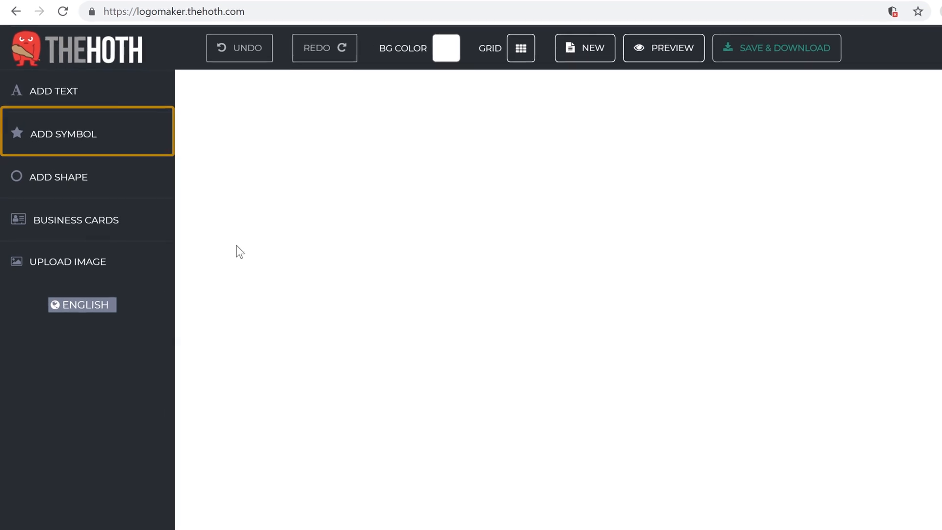
# Add the Web category's dollar-coin-above-mouse icon to the empty canvas
pyautogui.click(67, 149)
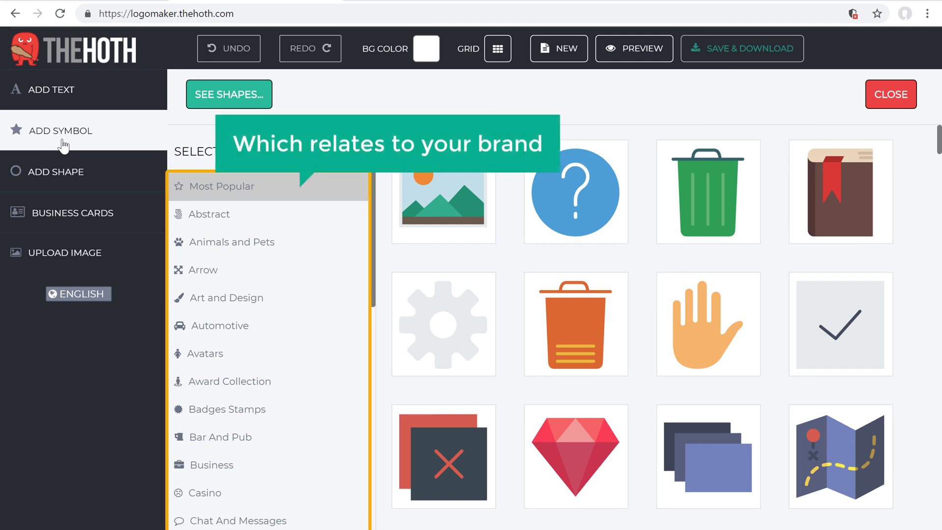
pyautogui.moveTo(372, 278); pyautogui.dragTo(372, 515)
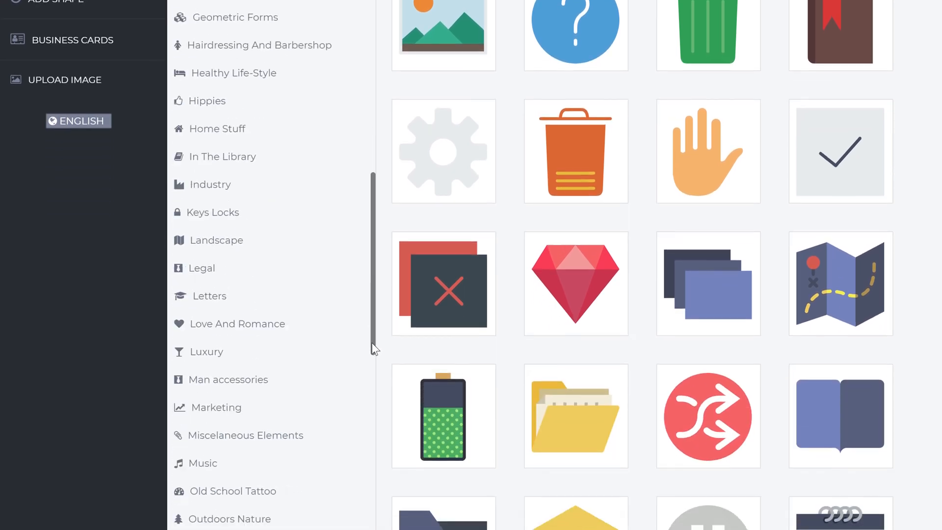
pyautogui.moveTo(372, 343); pyautogui.dragTo(374, 529)
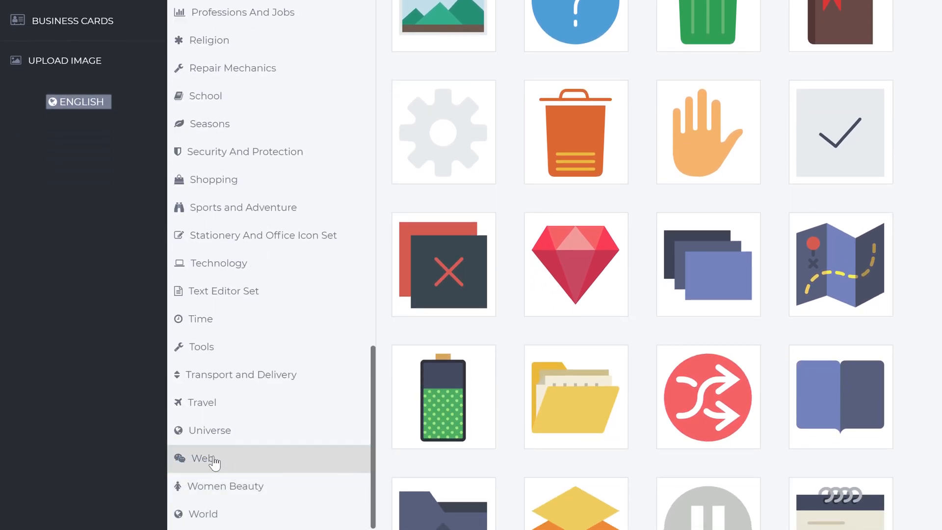
pyautogui.click(202, 460)
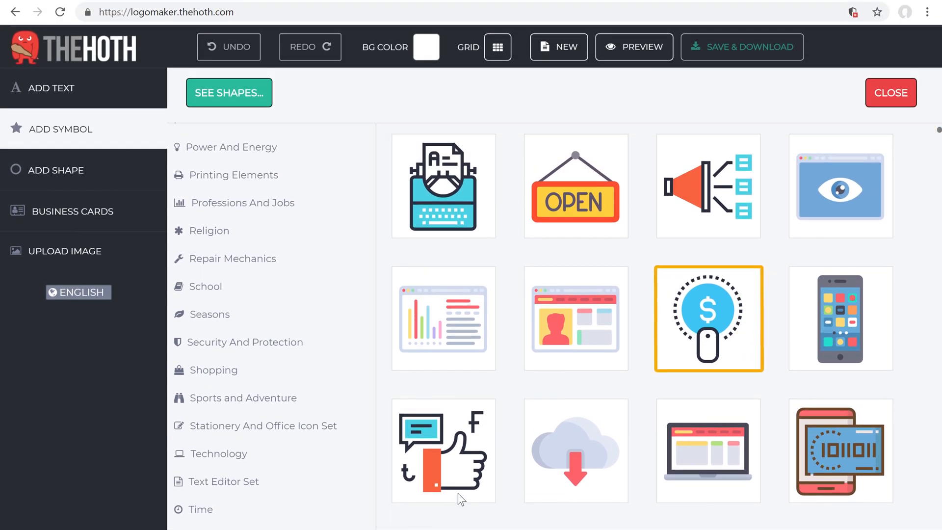
pyautogui.click(703, 339)
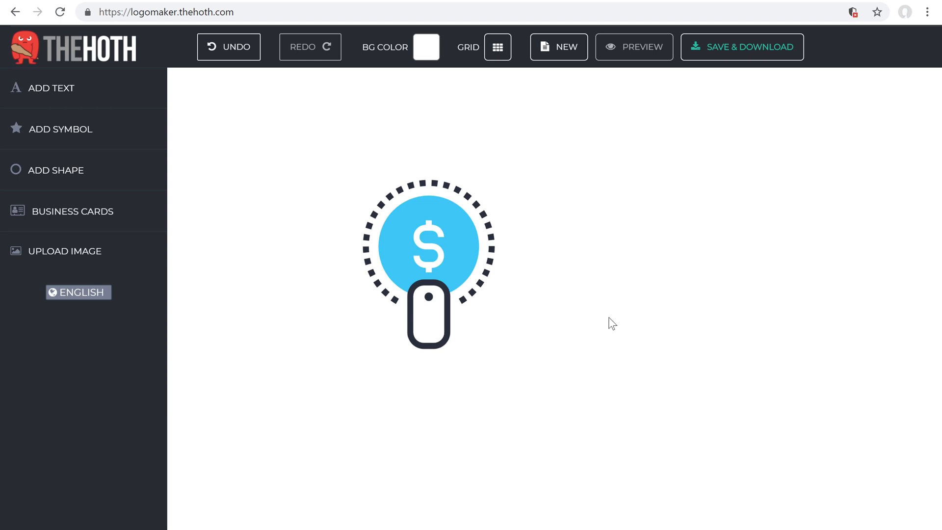
# Recolour the icon's blue coin to orange f96032, then select the dollar sign
pyautogui.click(456, 254)
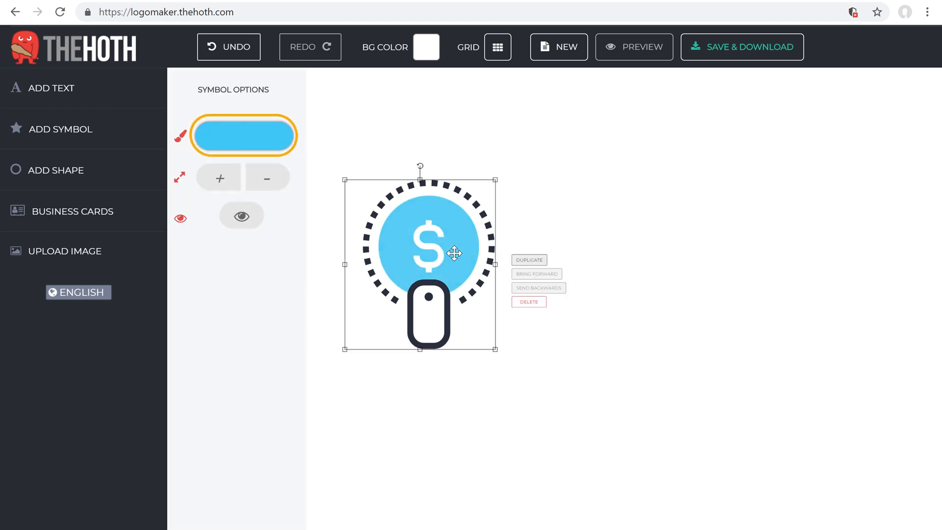
pyautogui.click(244, 141)
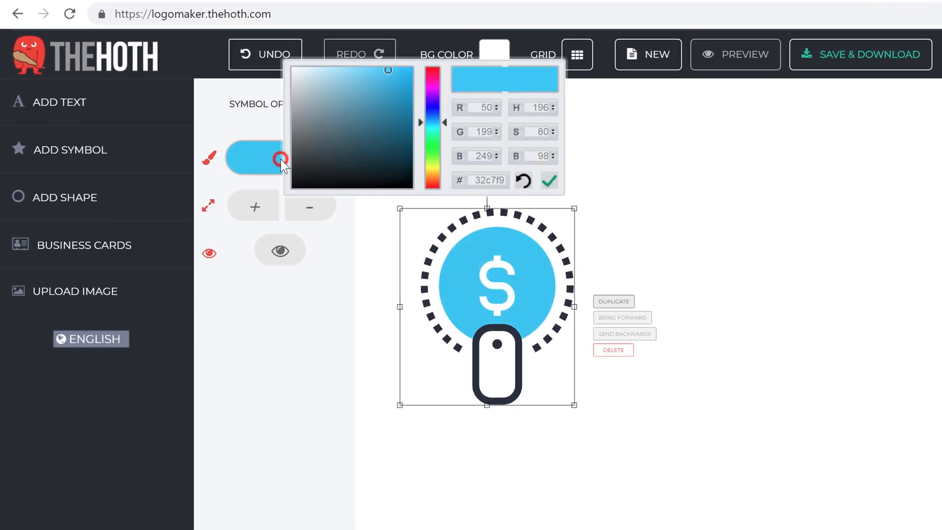
pyautogui.moveTo(431, 122); pyautogui.dragTo(430, 183)
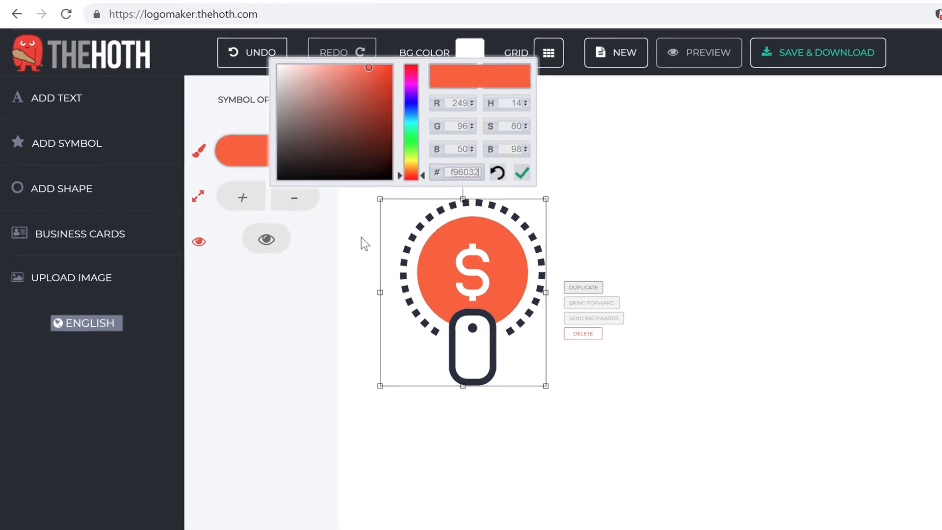
pyautogui.click(319, 343)
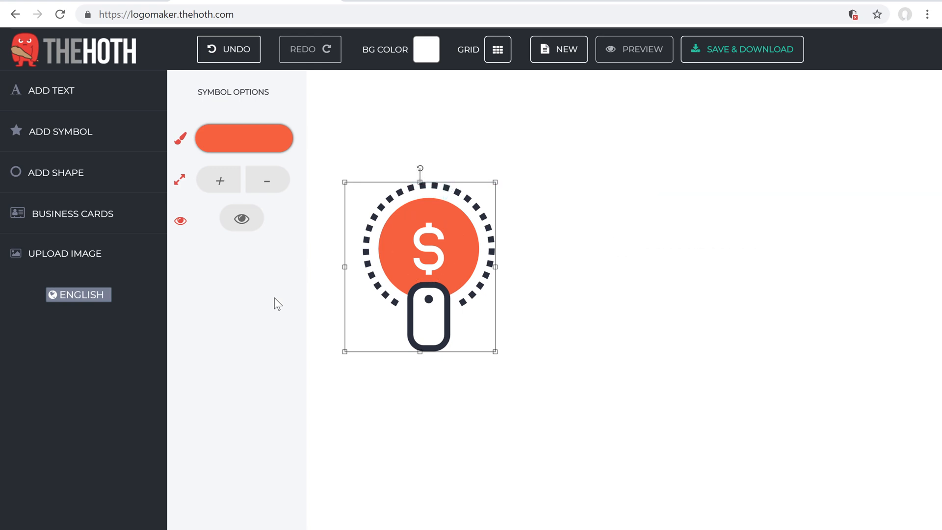
pyautogui.click(438, 254)
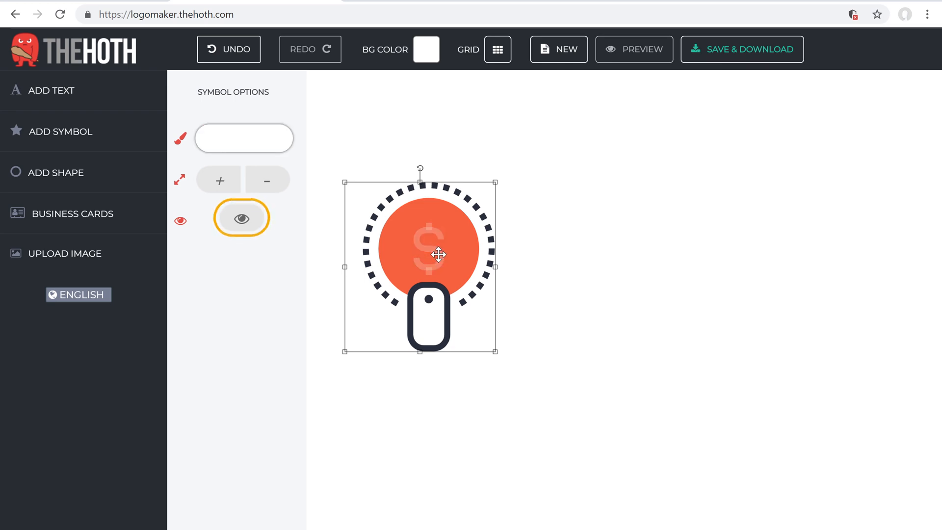
# Hide the white dollar sign with the eye toggle in Symbol Options
pyautogui.click(241, 218)
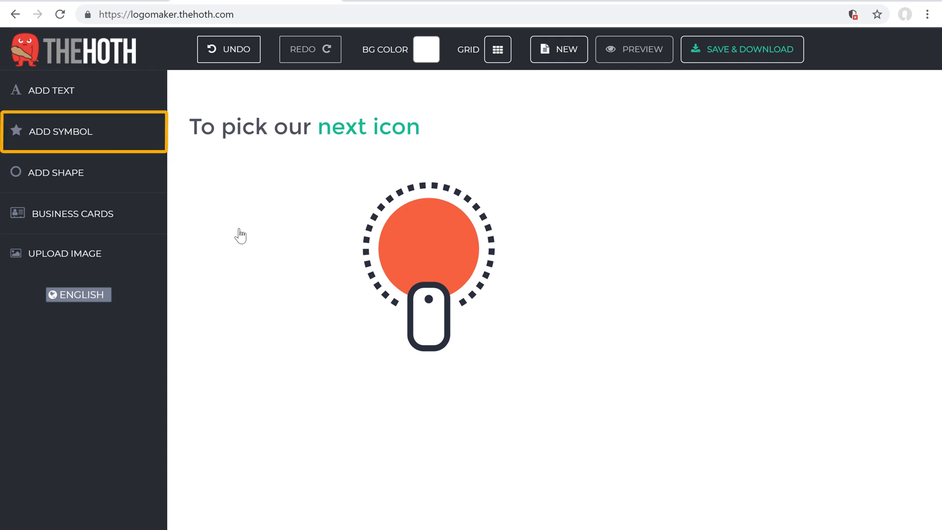
# Add the gift box icon and place it inside the orange circle
pyautogui.click(49, 143)
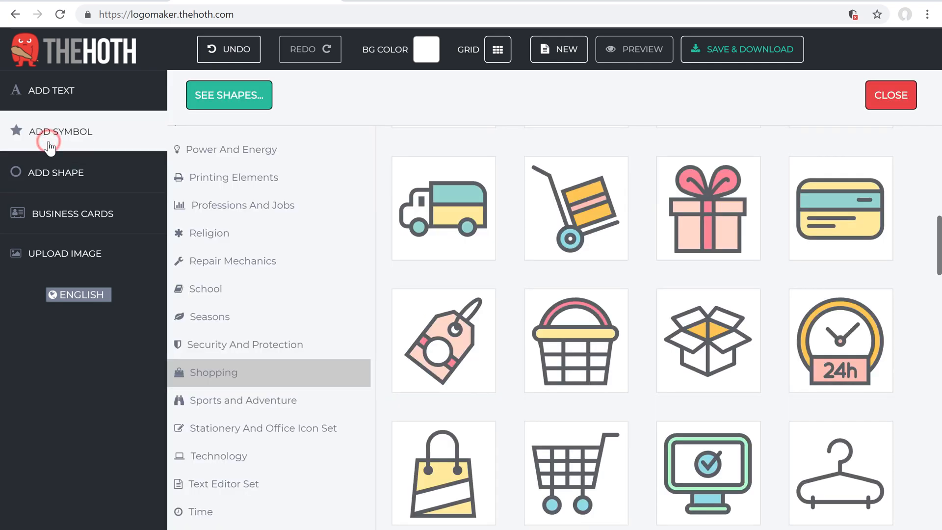
pyautogui.click(708, 250)
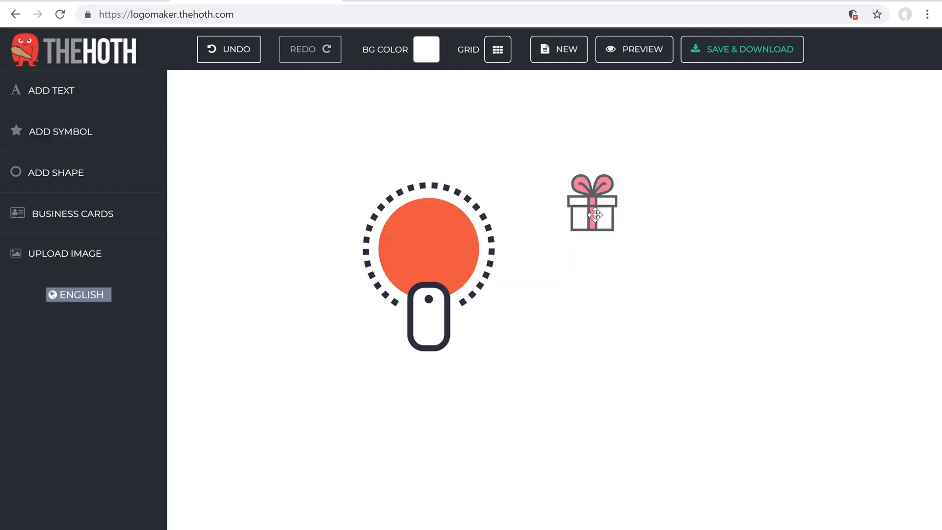
pyautogui.moveTo(593, 214); pyautogui.dragTo(431, 254)
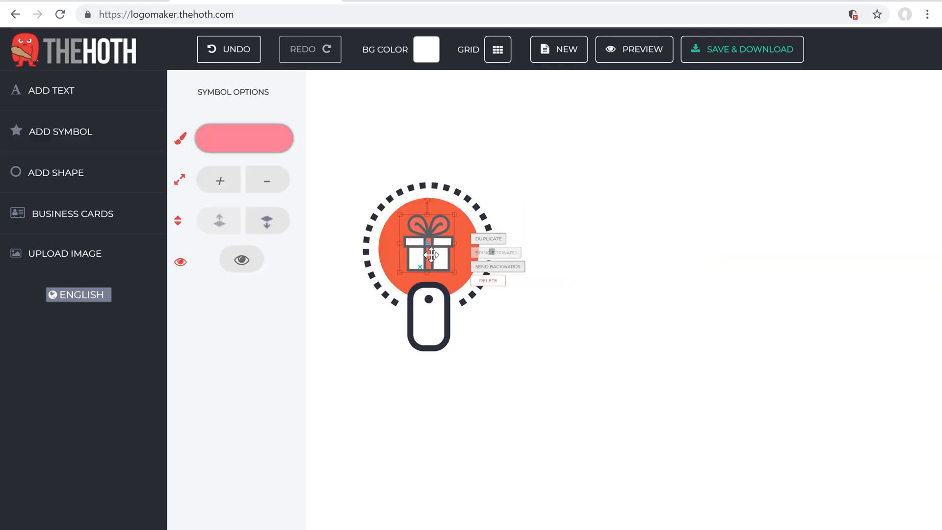
pyautogui.click(543, 368)
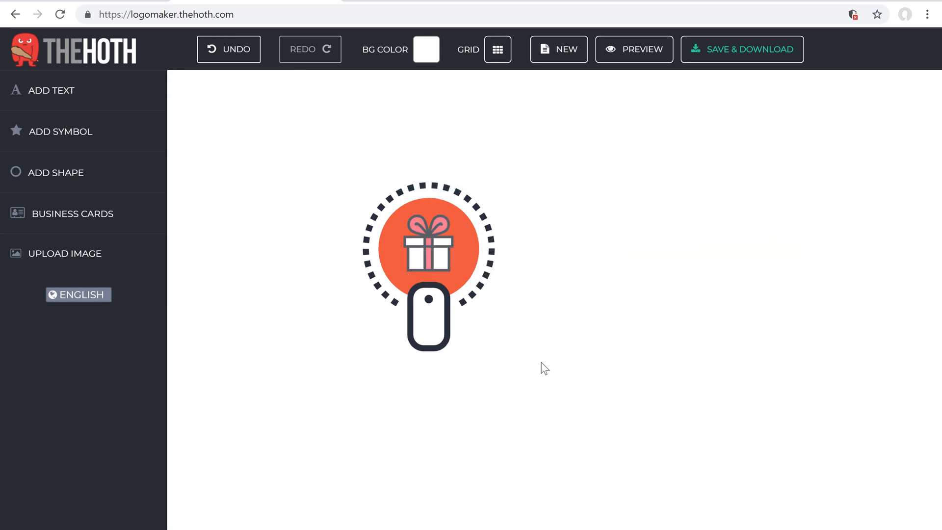
# Recolour the gift's pink accents to orange f96032
pyautogui.click(429, 258)
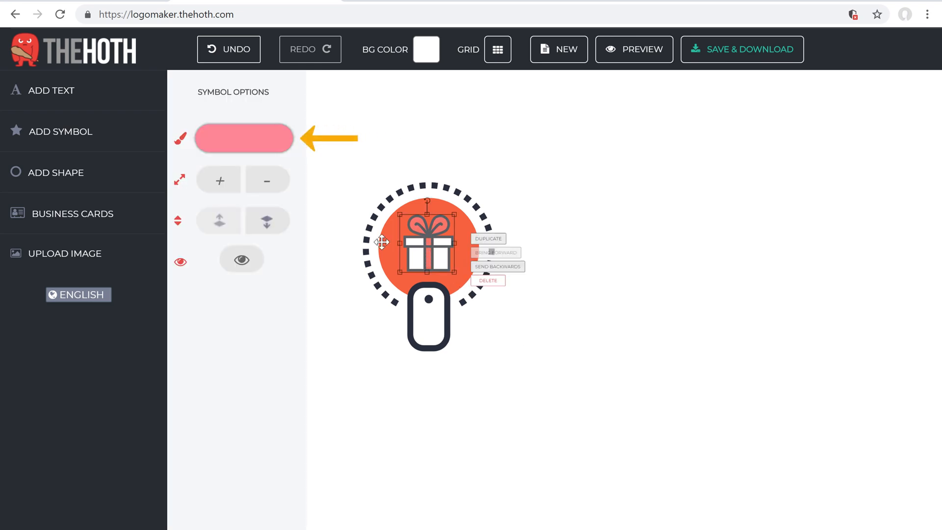
pyautogui.click(241, 145)
pyautogui.moveTo(370, 74); pyautogui.dragTo(370, 166)
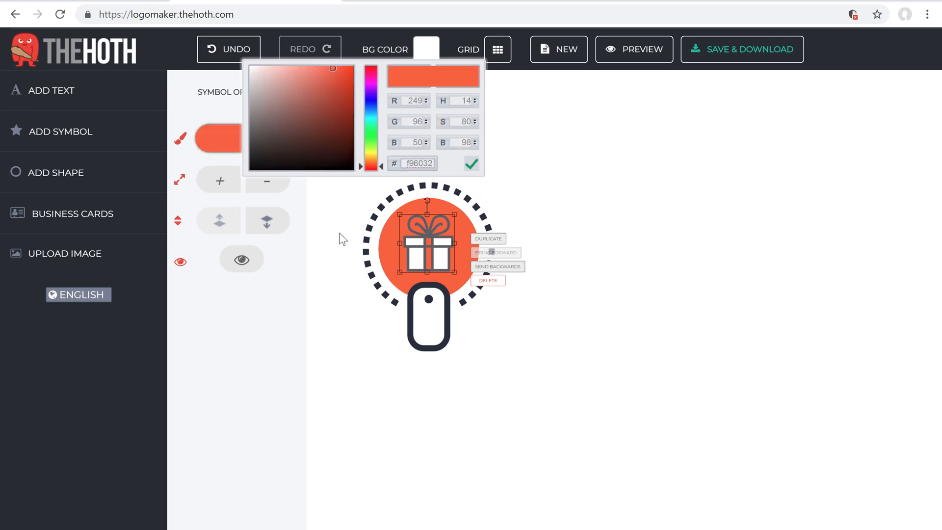
pyautogui.click(263, 330)
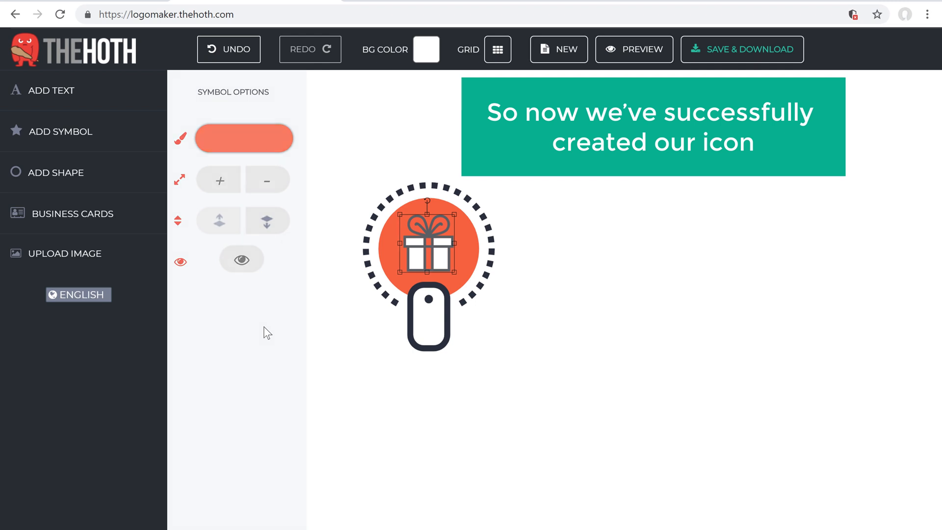
pyautogui.click(263, 332)
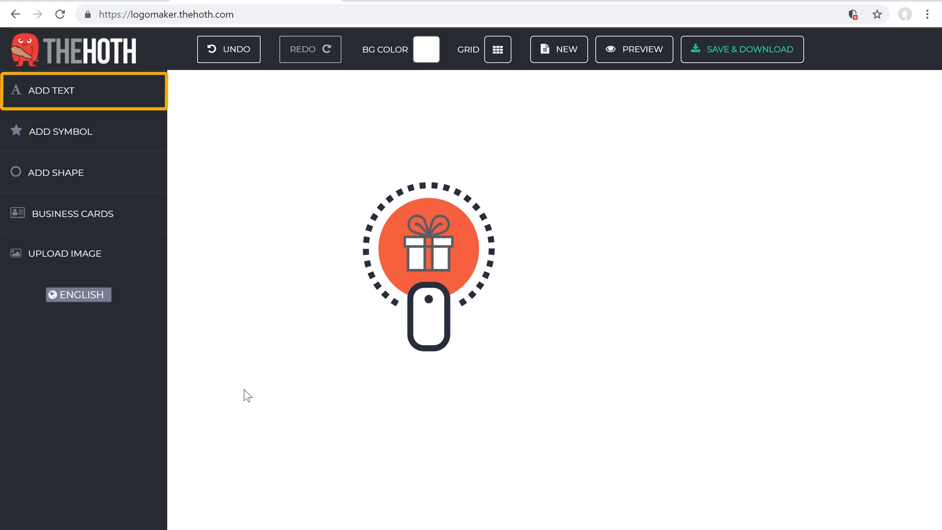
# Add a text object beside the icon and replace its placeholder with SURPRISEME
pyautogui.click(39, 101)
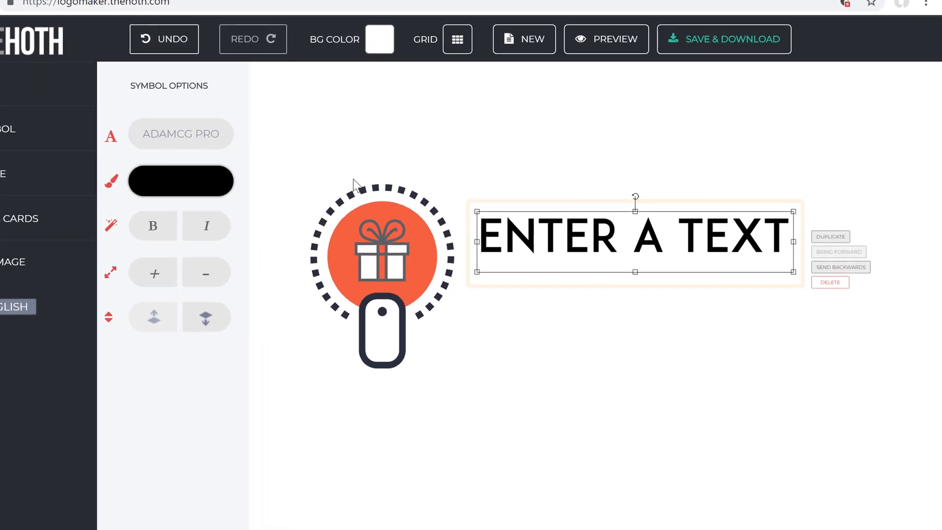
pyautogui.click(484, 239)
pyautogui.hotkey('ctrl', 'a')
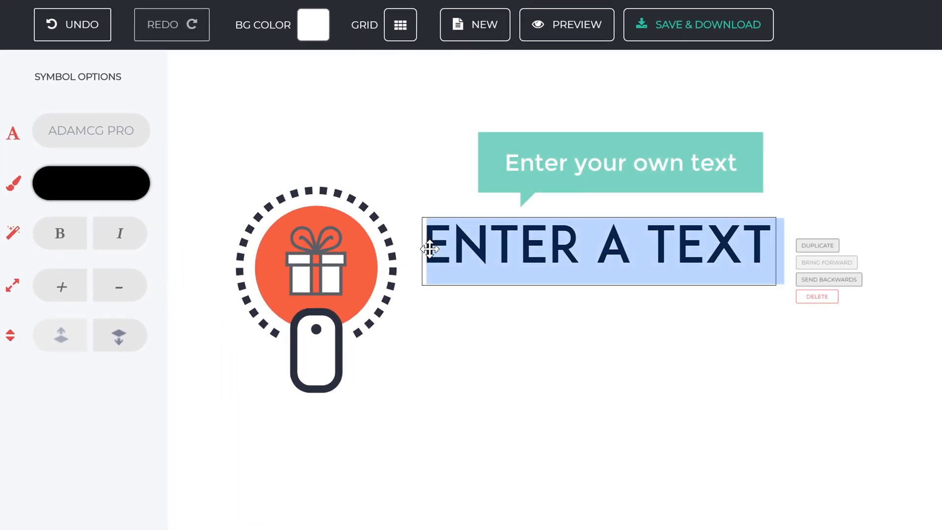
pyautogui.write('SURPRISEME')
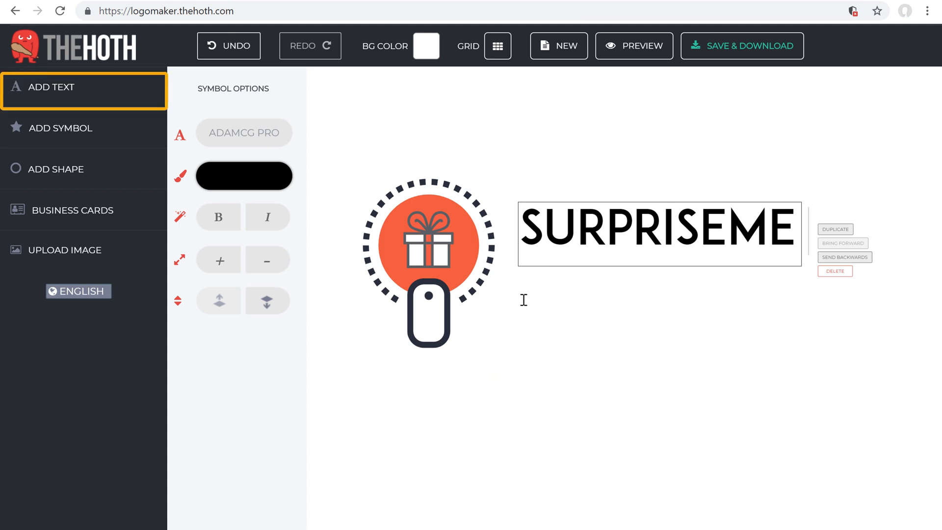
# Add the tagline 'THE ONLINE GIFT STORE' and fit it directly under SURPRISEME
pyautogui.click(35, 93)
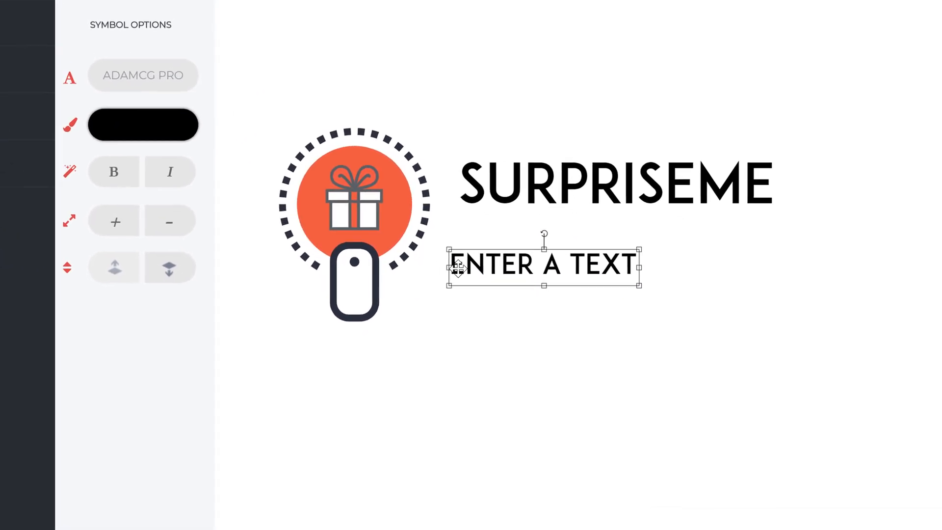
pyautogui.doubleClick(458, 269)
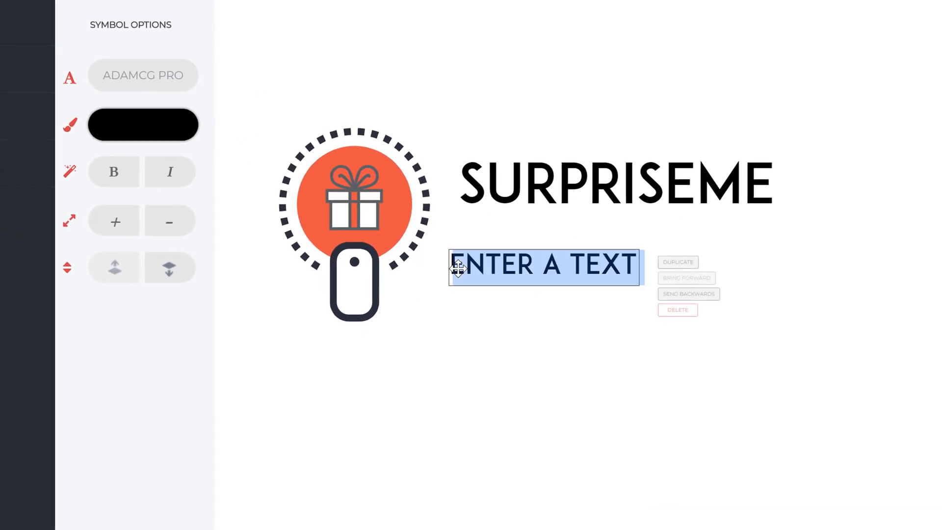
pyautogui.write('THE ONLINE GIFT STORE')
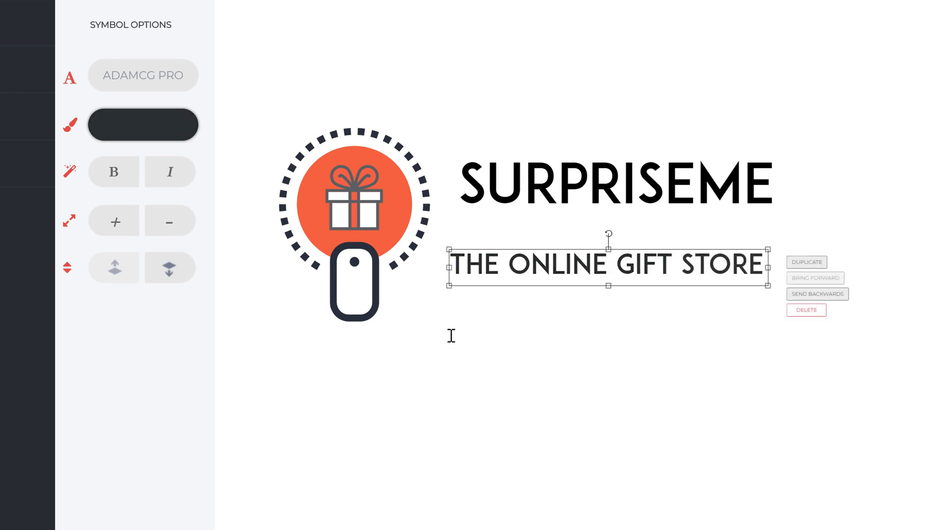
pyautogui.moveTo(527, 275); pyautogui.dragTo(540, 234)
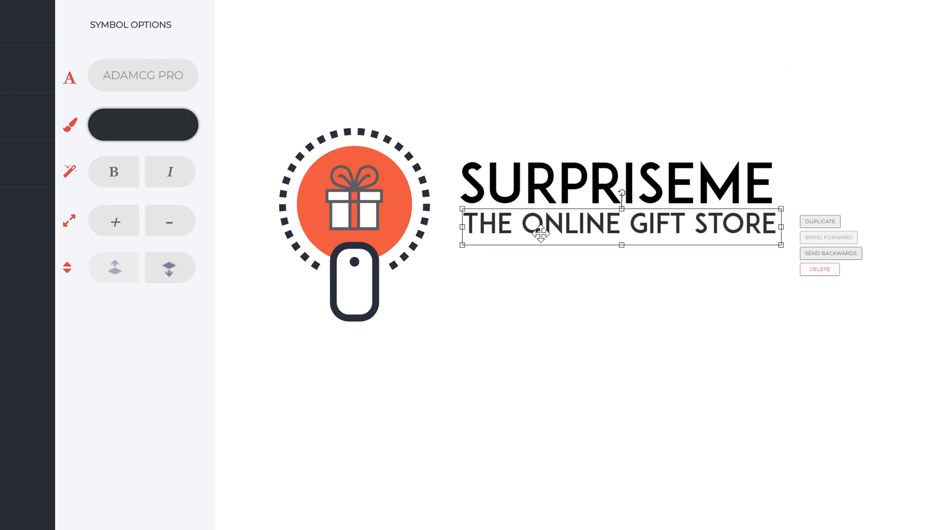
pyautogui.moveTo(788, 209); pyautogui.dragTo(783, 210)
pyautogui.moveTo(651, 229); pyautogui.dragTo(651, 228)
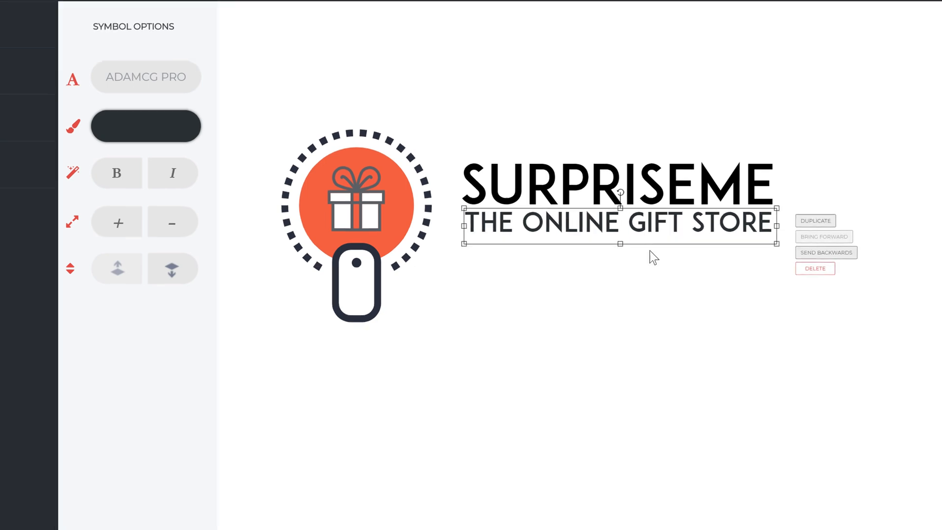
pyautogui.click(614, 353)
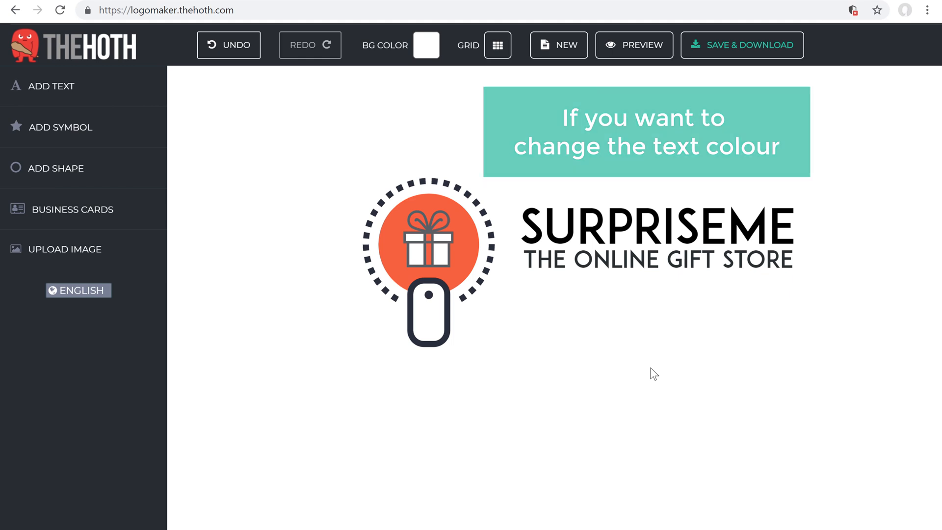
# Change the SURPRISEME text colour from black to orange f96032
pyautogui.click(615, 234)
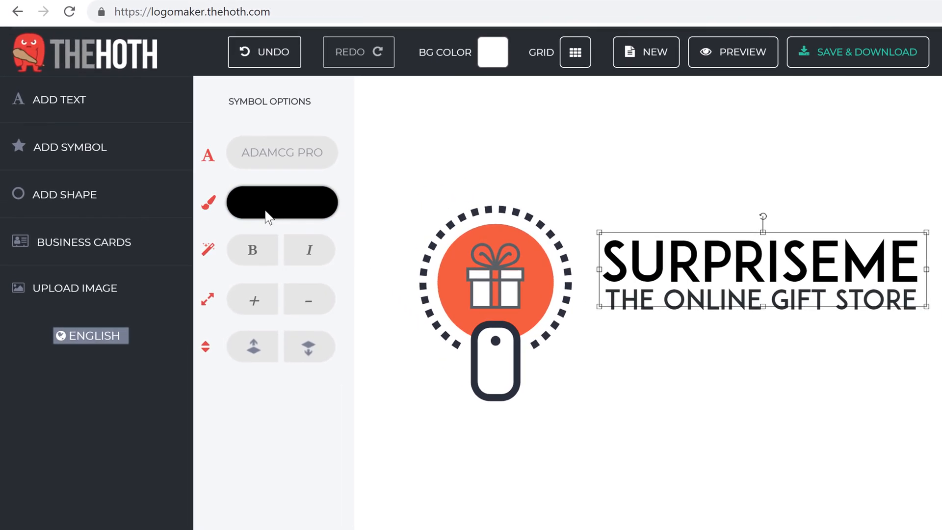
pyautogui.click(268, 216)
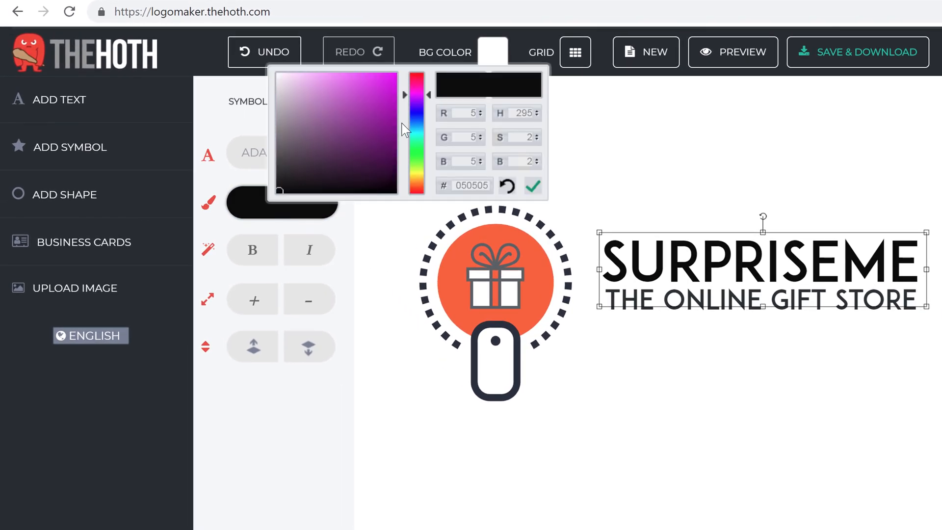
pyautogui.click(382, 99)
pyautogui.moveTo(419, 100); pyautogui.dragTo(418, 190)
pyautogui.click(372, 75)
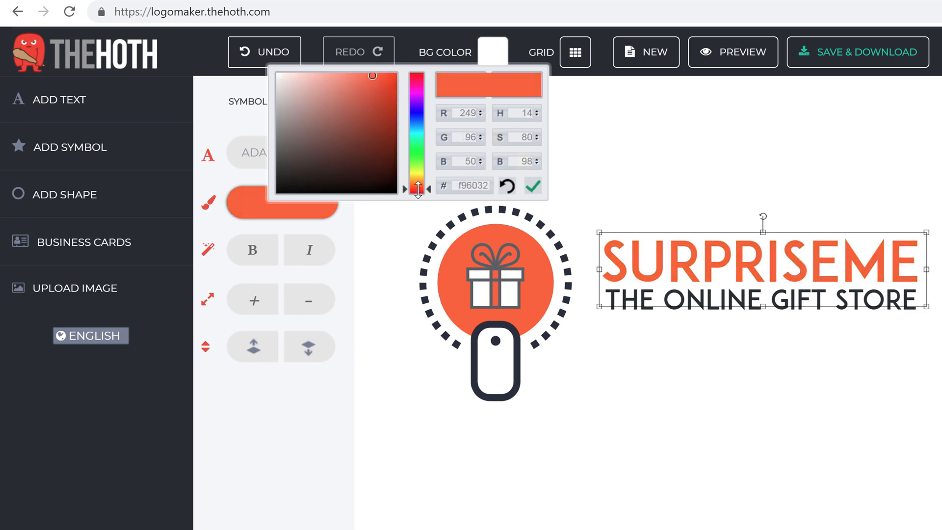
pyautogui.click(317, 398)
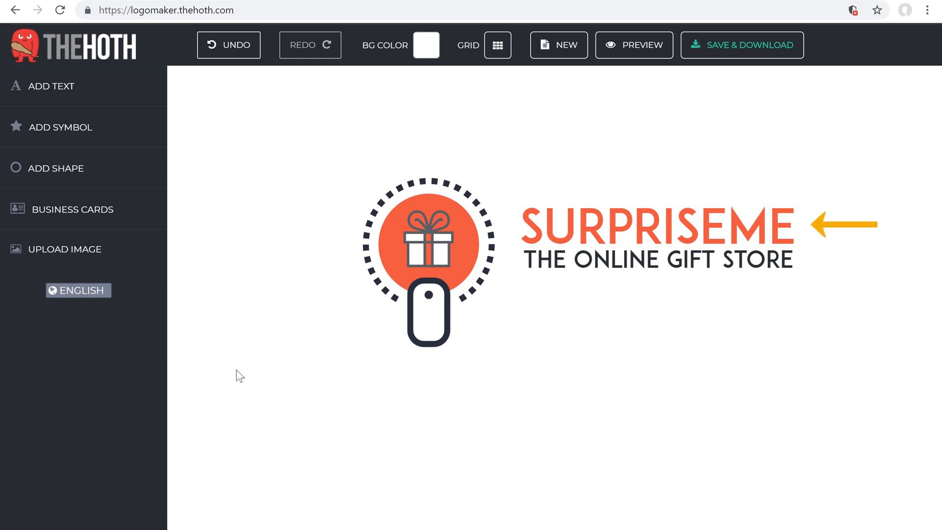
# Duplicate SURPRISEME and trim the original down to SURPRISE
pyautogui.click(667, 238)
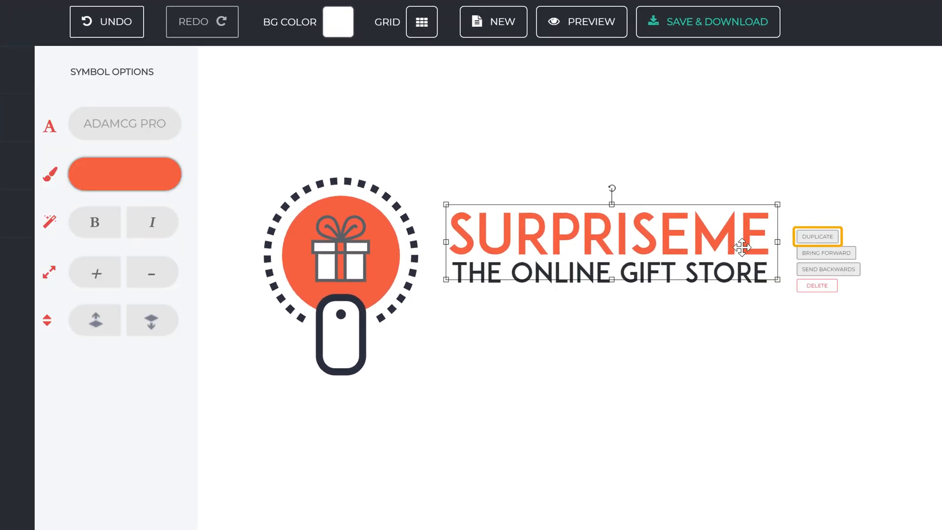
pyautogui.click(801, 239)
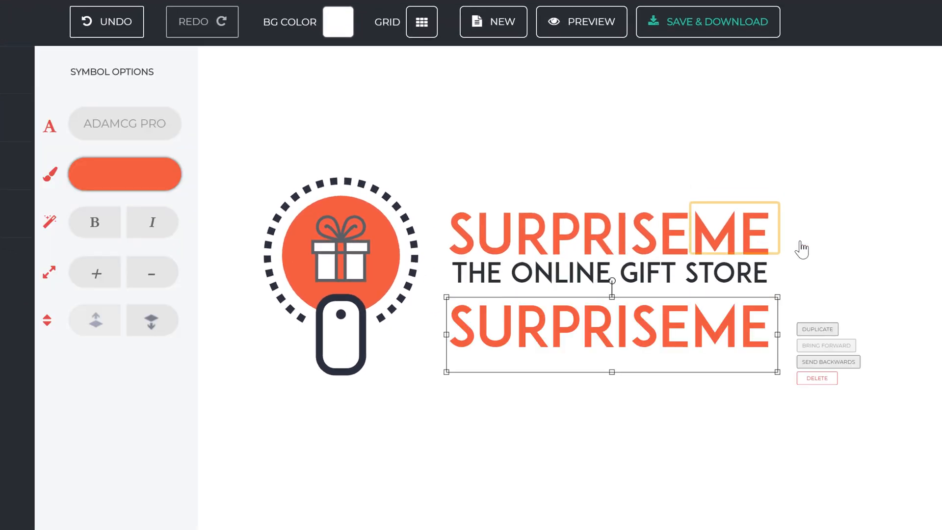
pyautogui.click(704, 239)
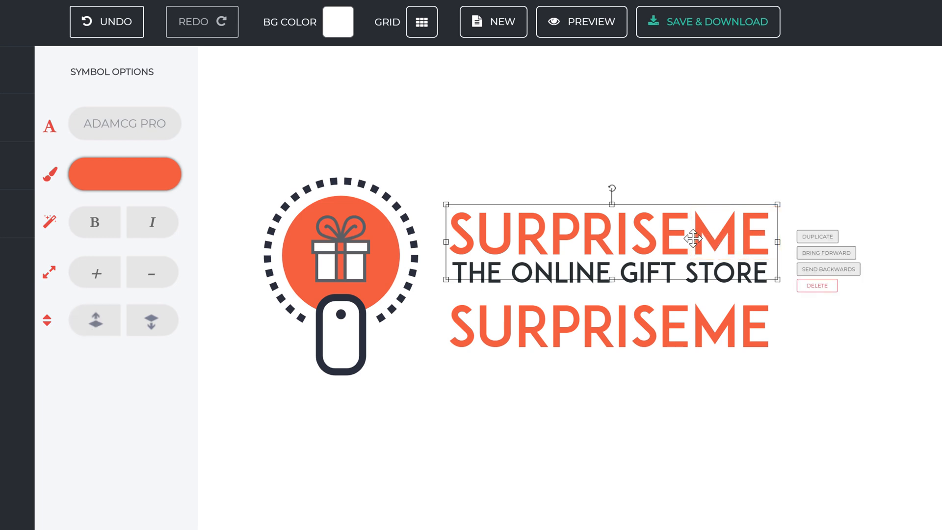
pyautogui.doubleClick(695, 239)
pyautogui.moveTo(694, 239); pyautogui.dragTo(778, 238)
pyautogui.press('BackSpace')
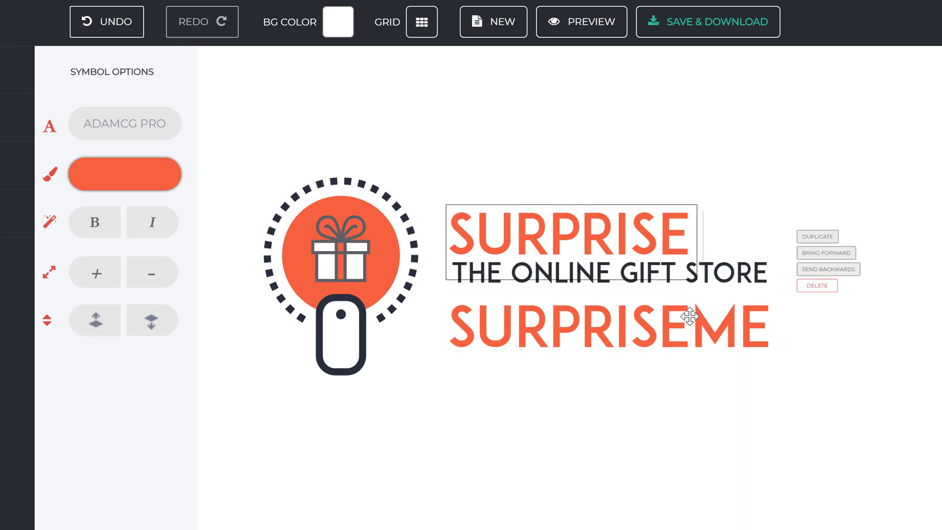
# Trim the copy down to ME and move it up beside SURPRISE
pyautogui.click(687, 326)
pyautogui.doubleClick(690, 329)
pyautogui.moveTo(690, 329); pyautogui.dragTo(449, 332)
pyautogui.press('BackSpace')
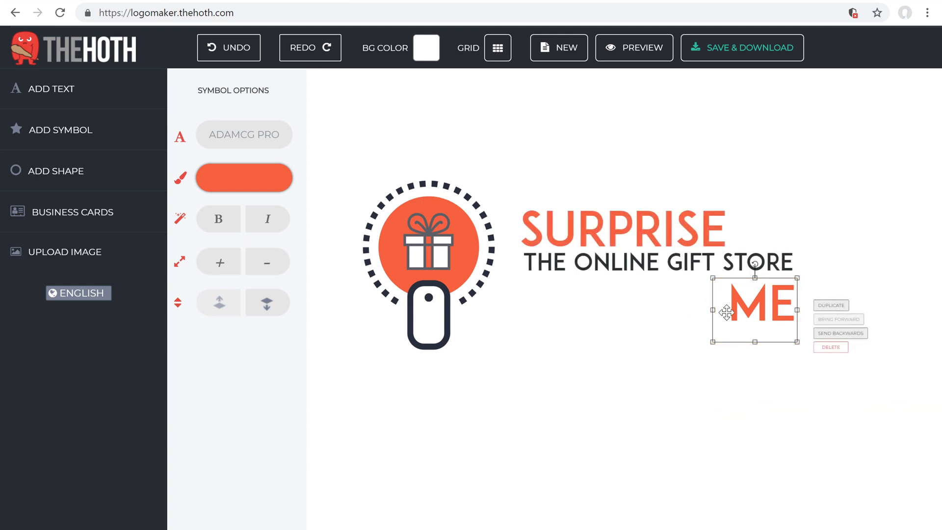
pyautogui.moveTo(747, 309); pyautogui.dragTo(748, 236)
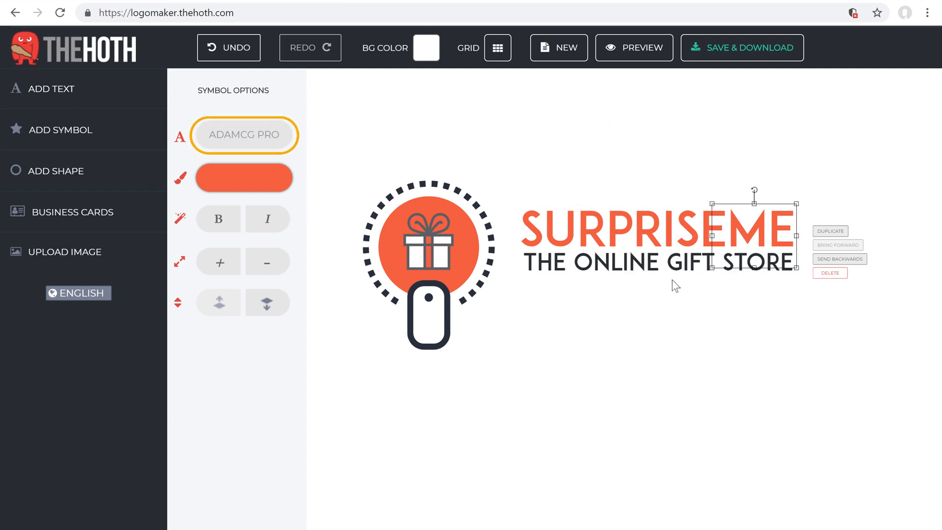
# Set ME in Grand Hotel Regular, enlarge it, and align it after SURPRISE
pyautogui.click(225, 147)
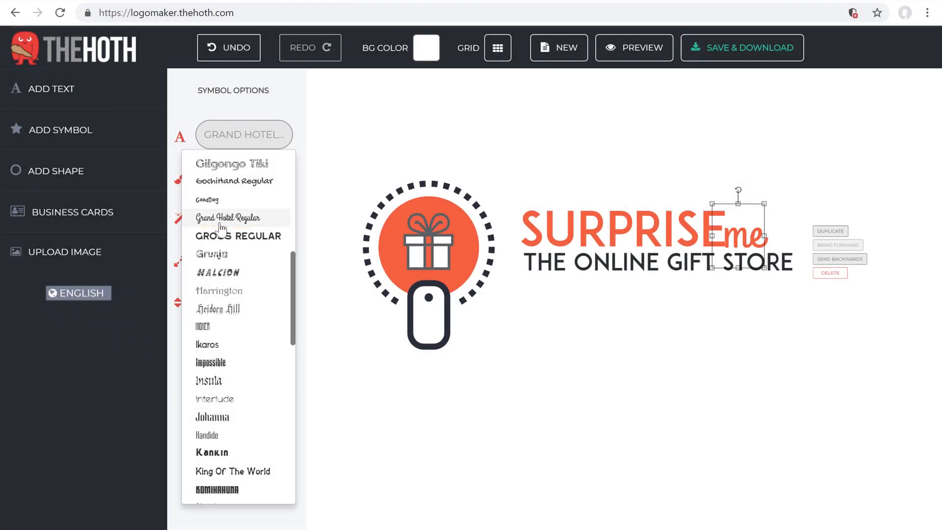
pyautogui.click(220, 222)
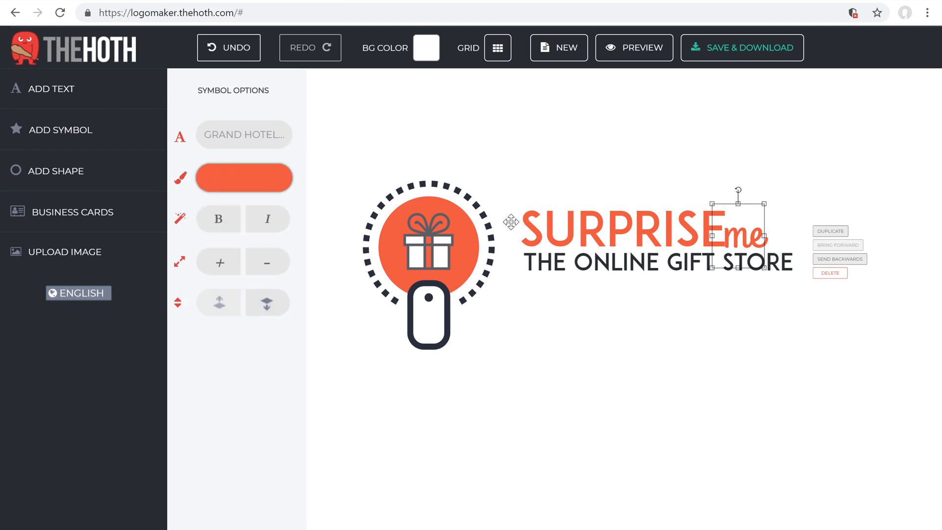
pyautogui.moveTo(766, 203); pyautogui.dragTo(805, 156)
pyautogui.moveTo(768, 216); pyautogui.dragTo(764, 229)
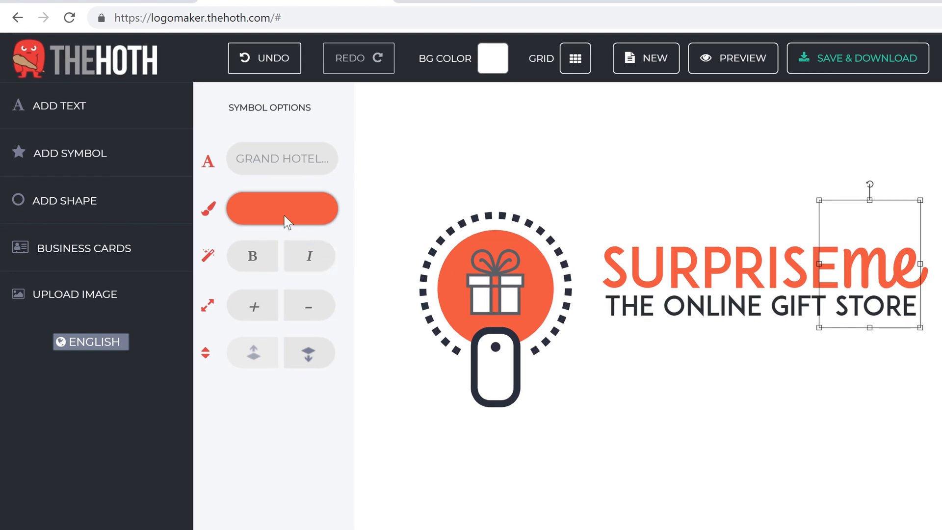
# Colour the script 'me' dark charcoal 242d31
pyautogui.click(287, 222)
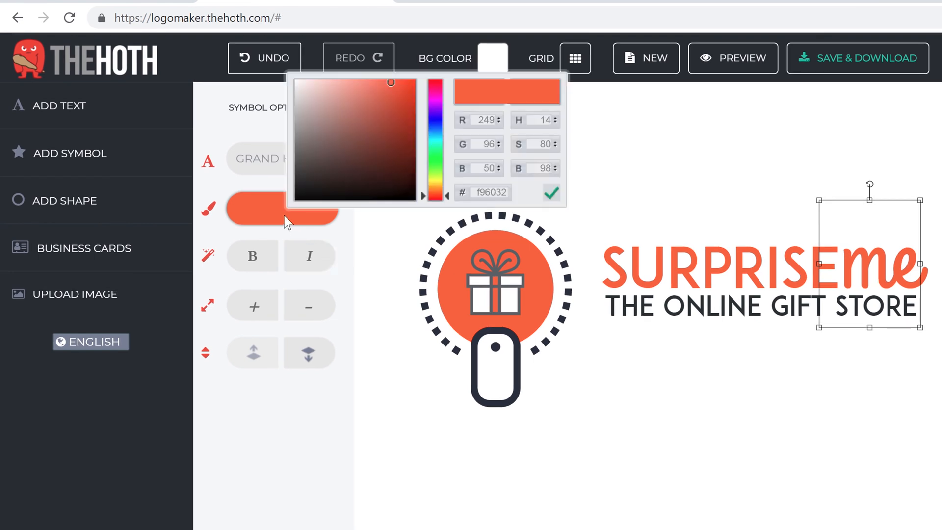
pyautogui.moveTo(431, 196); pyautogui.dragTo(434, 133)
pyautogui.click(327, 177)
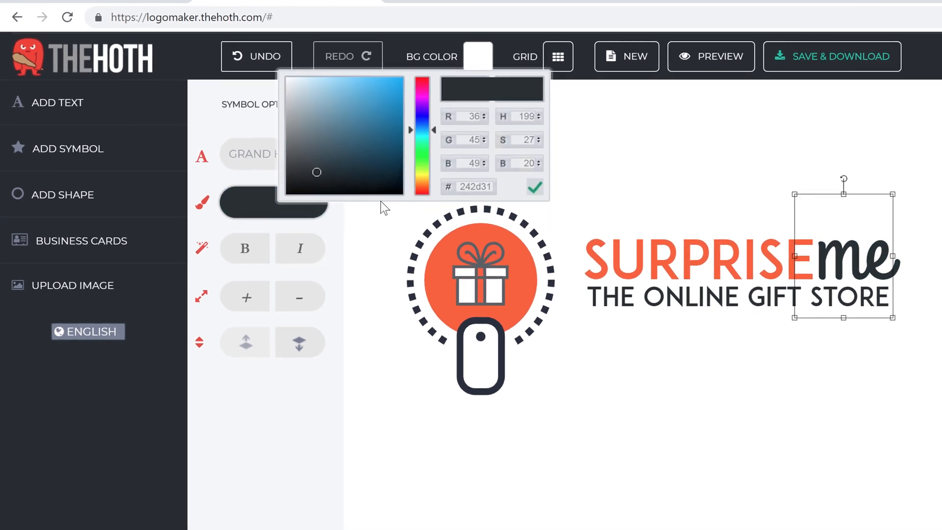
pyautogui.click(295, 417)
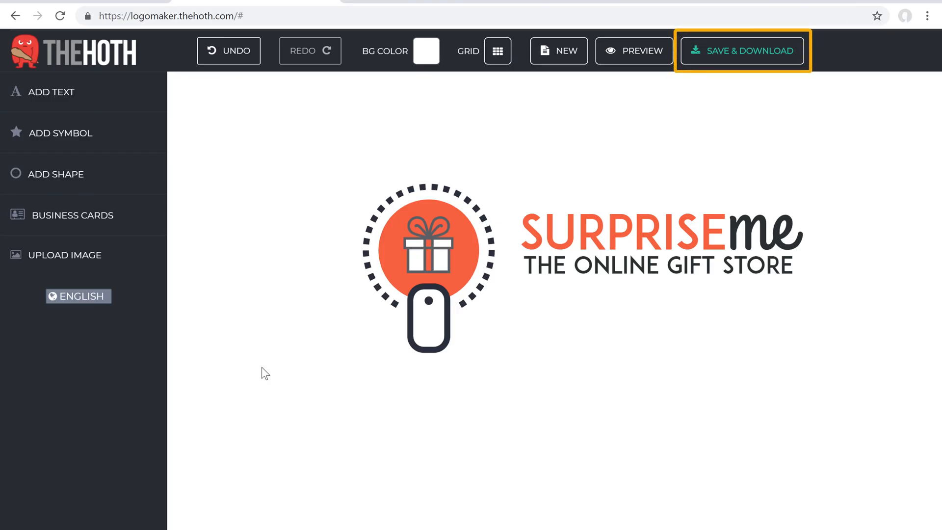
# Save the logo project through Save & Download, entering the user's e-mail address
pyautogui.click(698, 60)
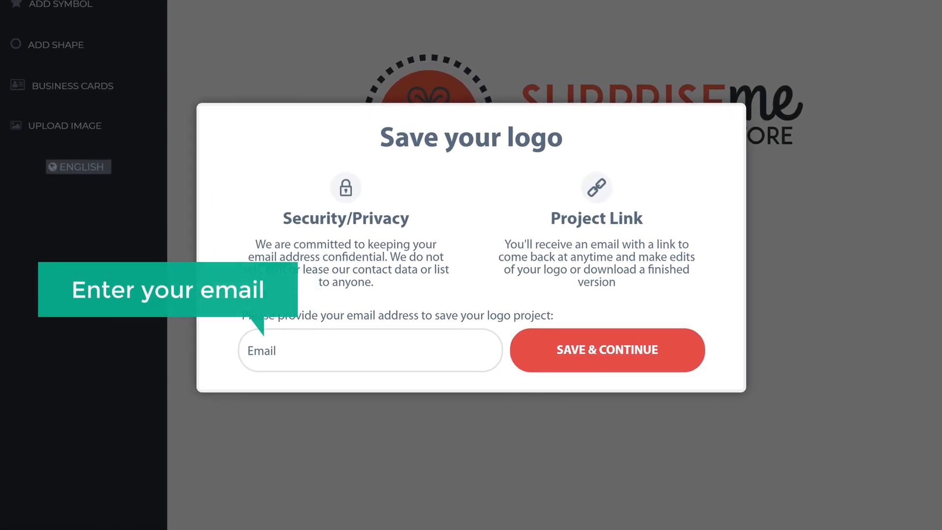
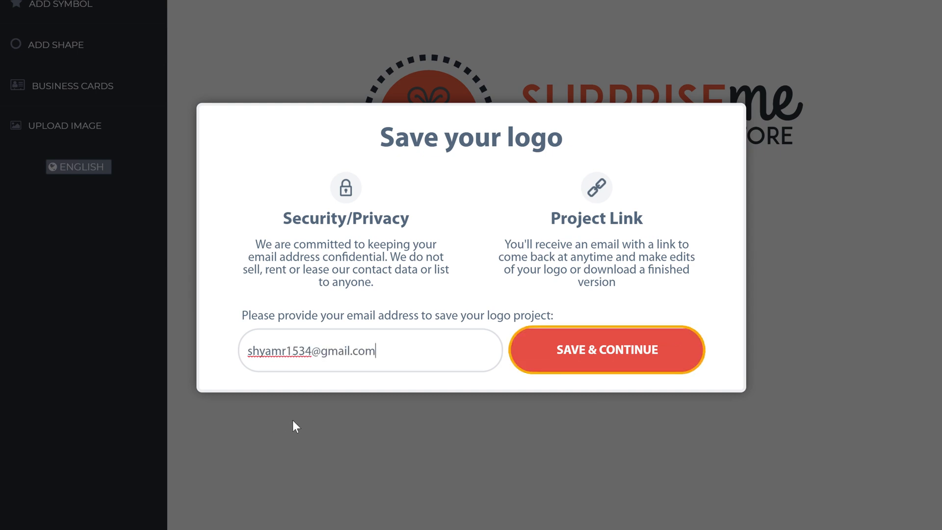
pyautogui.click(561, 363)
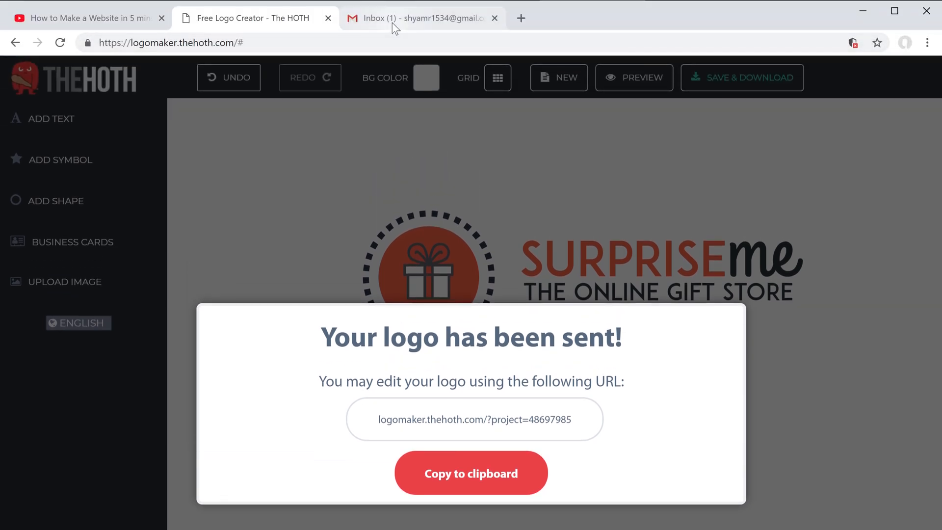
# Open the 'Your Free Logo from The HOTH' e-mail in Gmail and download premiumlogo.zip
pyautogui.click(393, 22)
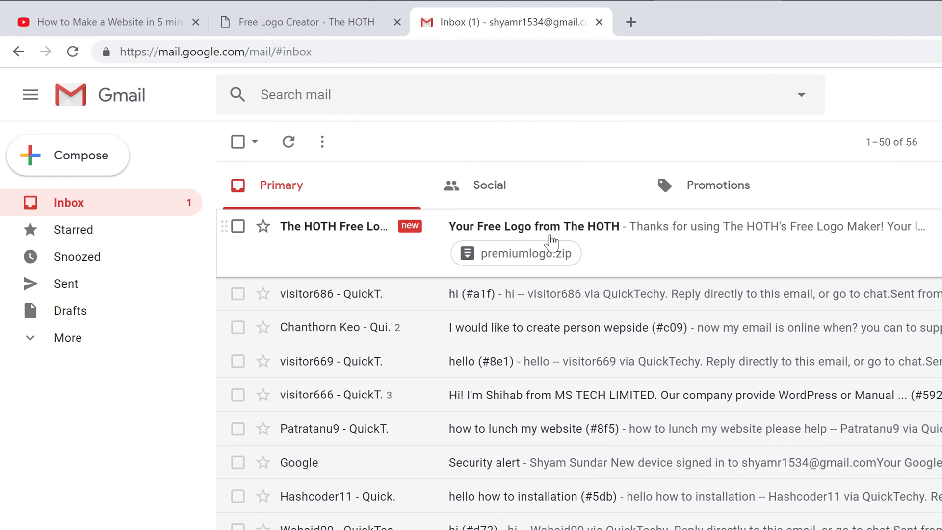
pyautogui.click(552, 240)
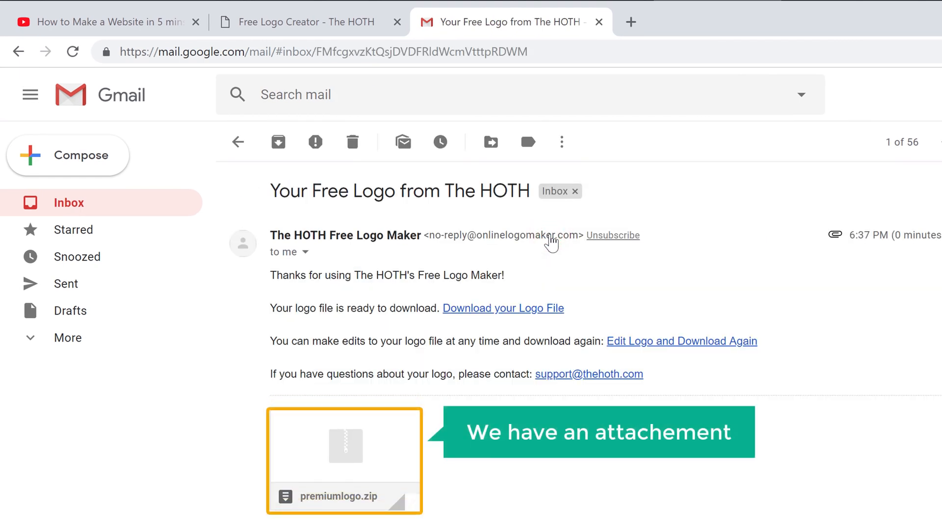
pyautogui.moveTo(311, 454)
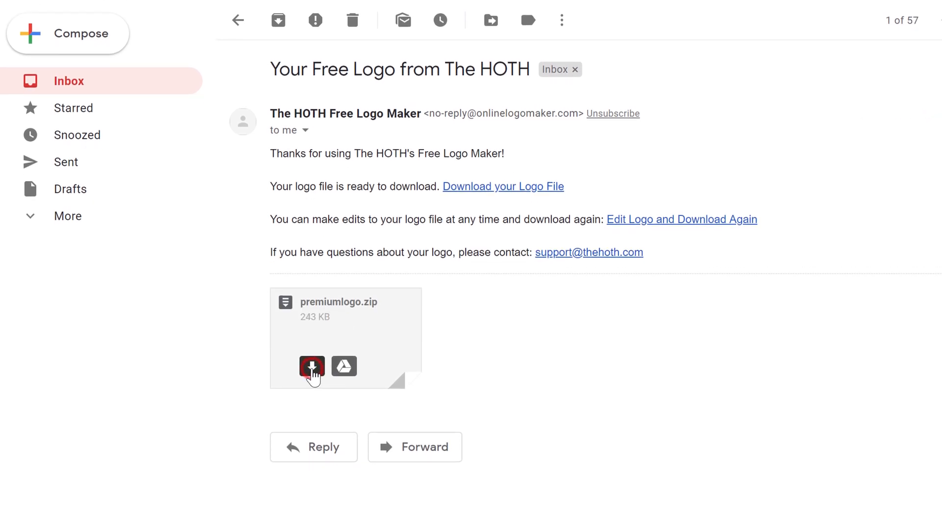
pyautogui.click(312, 367)
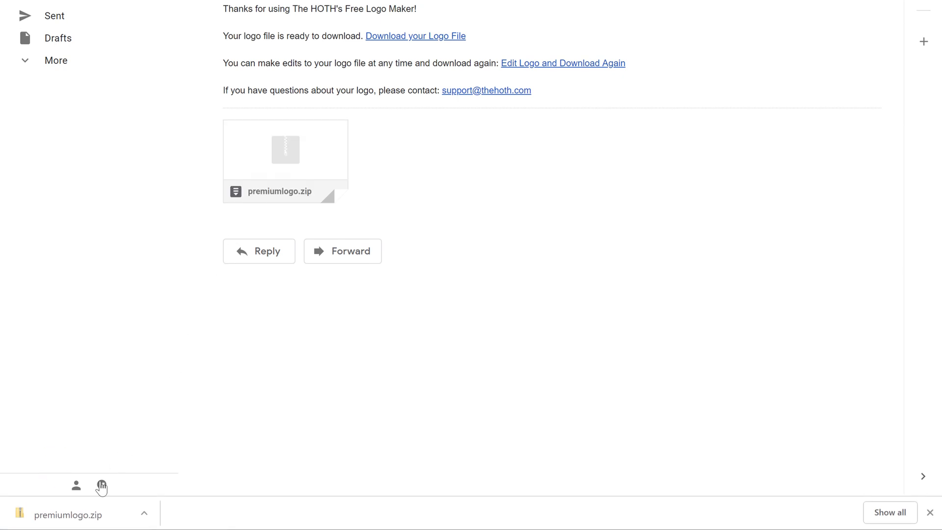
# Open premiumlogo.zip, view its PNG logo, then return to the Free Logo Creator tab
pyautogui.click(77, 515)
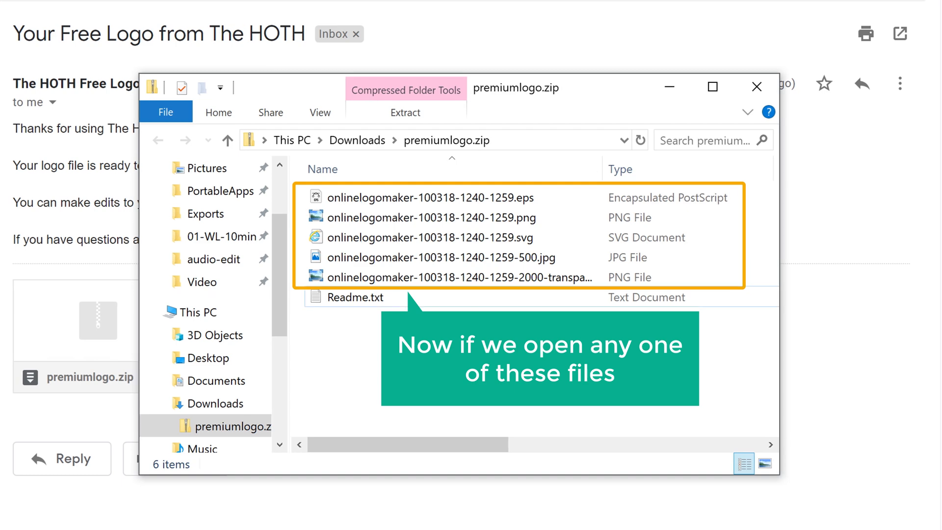
pyautogui.click(408, 222)
pyautogui.doubleClick(411, 218)
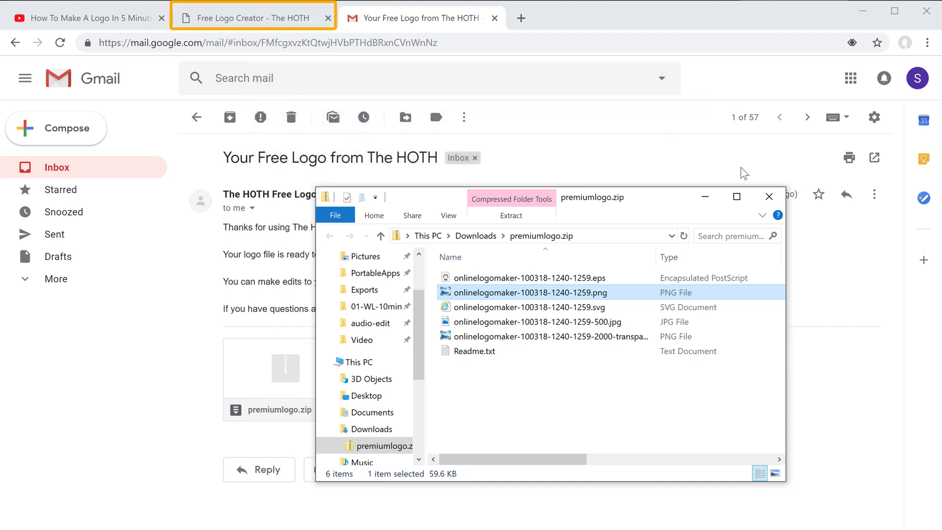
pyautogui.click(252, 20)
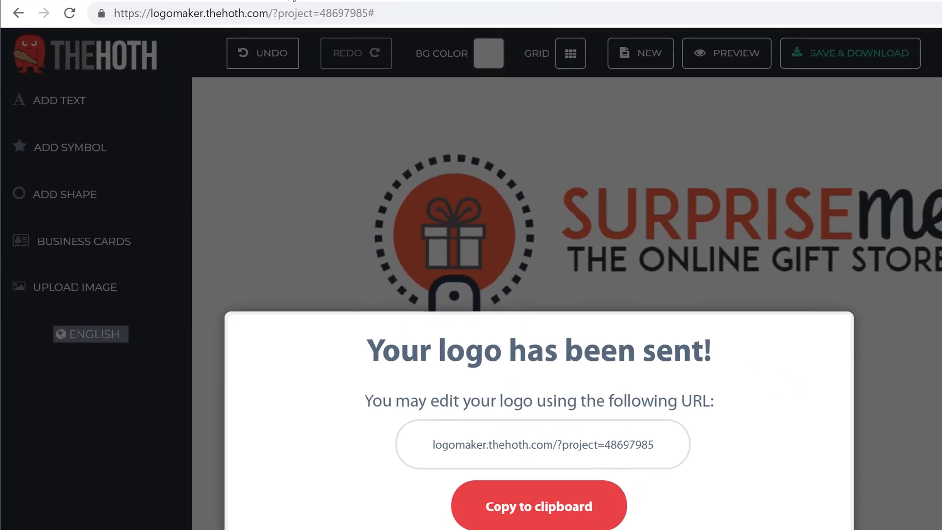